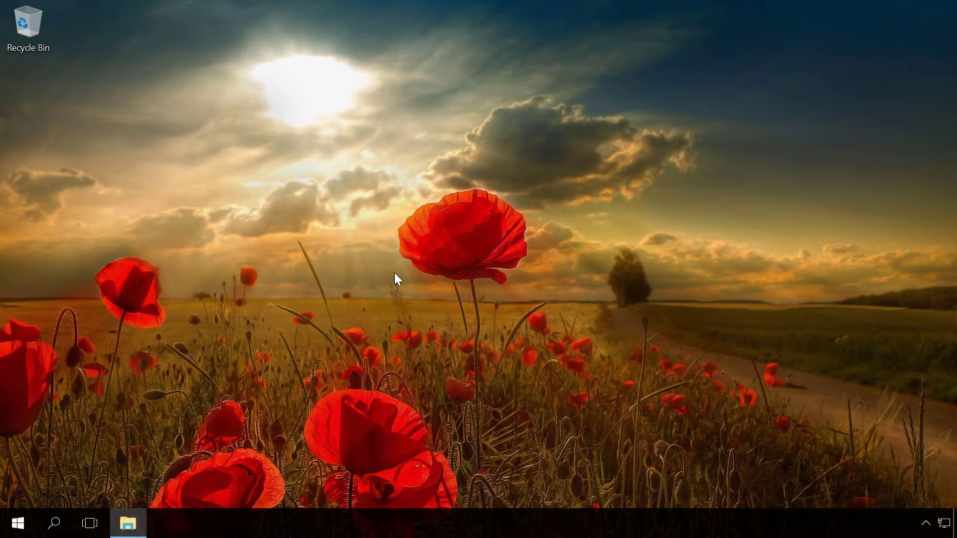
Step: Open the BitLocker Drive Encryption settings in Control Panel
right_click(18, 523)
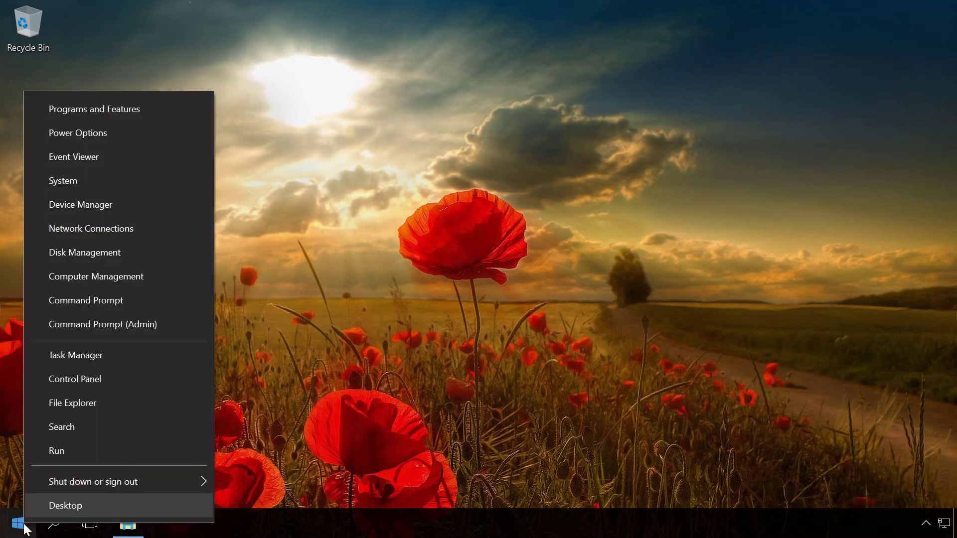
left_click(87, 379)
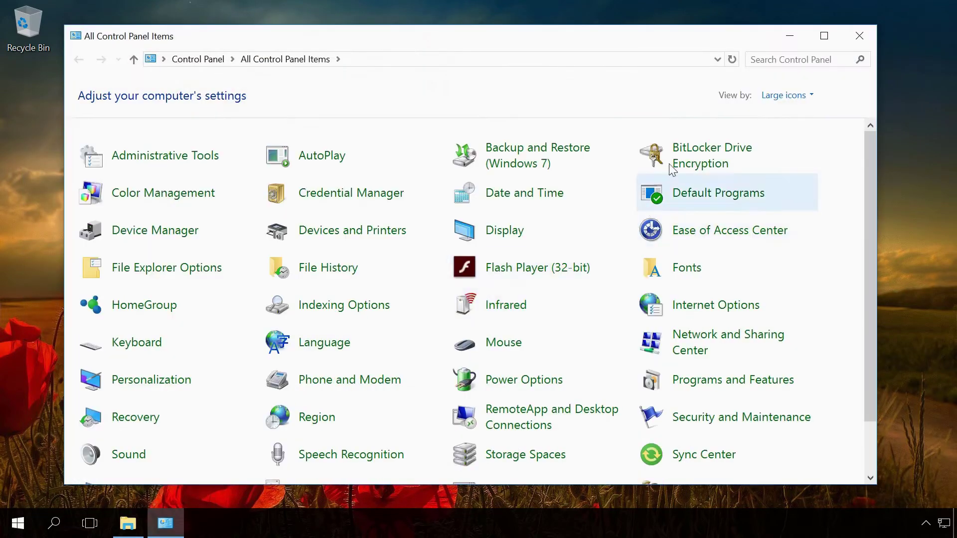
left_click(677, 160)
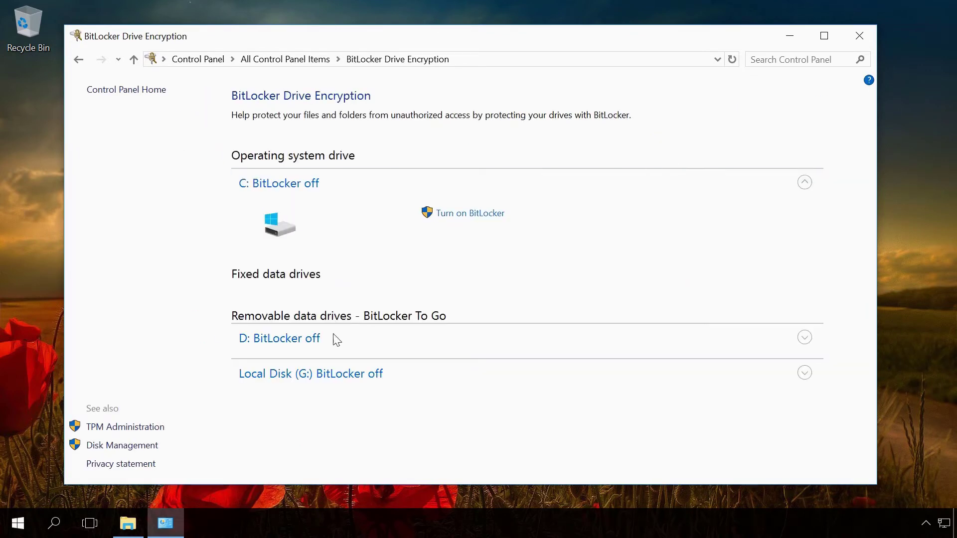
Step: Check File Explorer for the BitLocker command offered for Local Disk (D:), and close the window
left_click(128, 528)
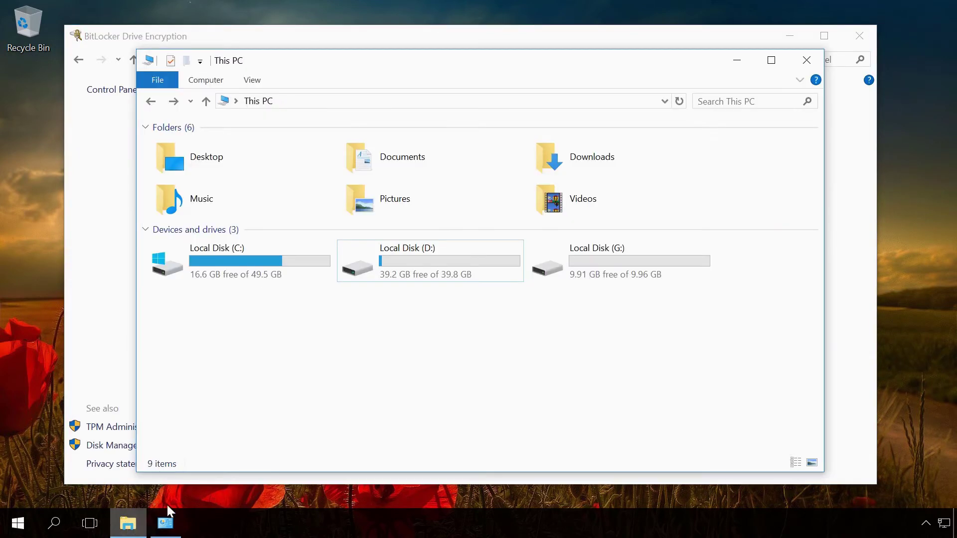
left_click(448, 261)
right_click(448, 262)
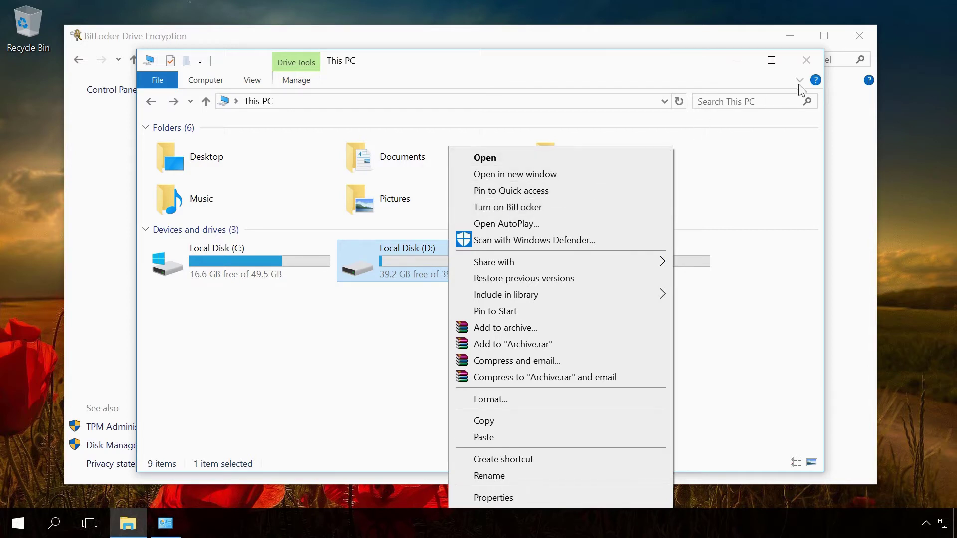
left_click(807, 61)
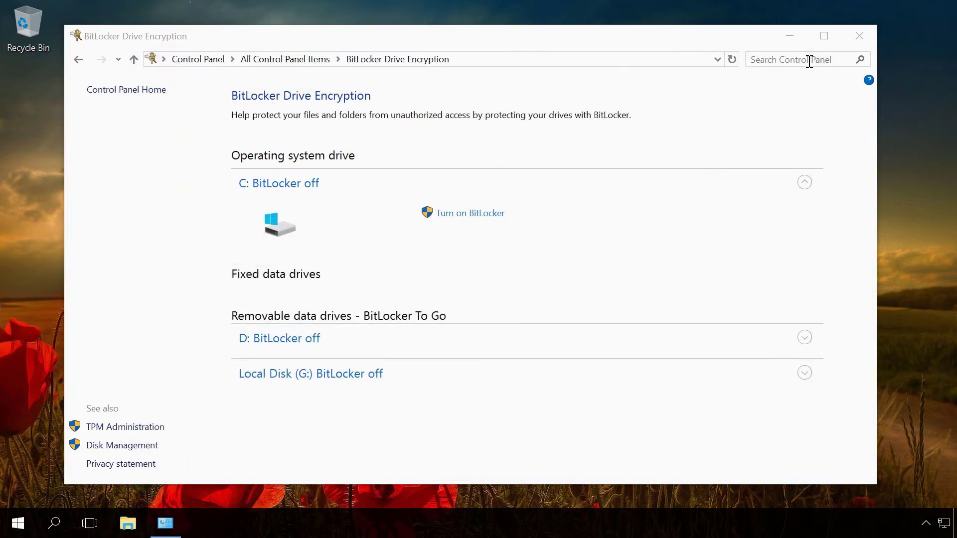
Step: Expand the BitLocker sections of removable drives D: and G: to show their options
left_click(804, 337)
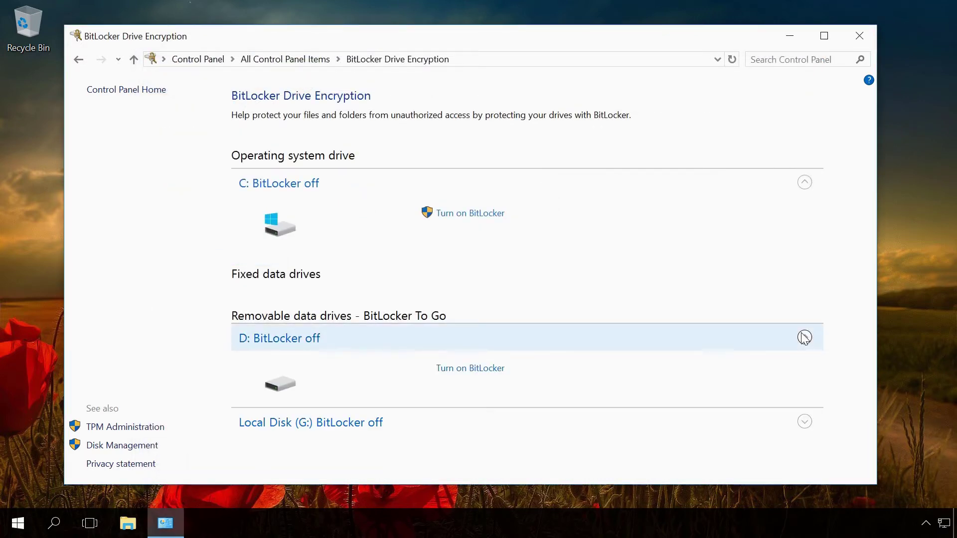
left_click(804, 421)
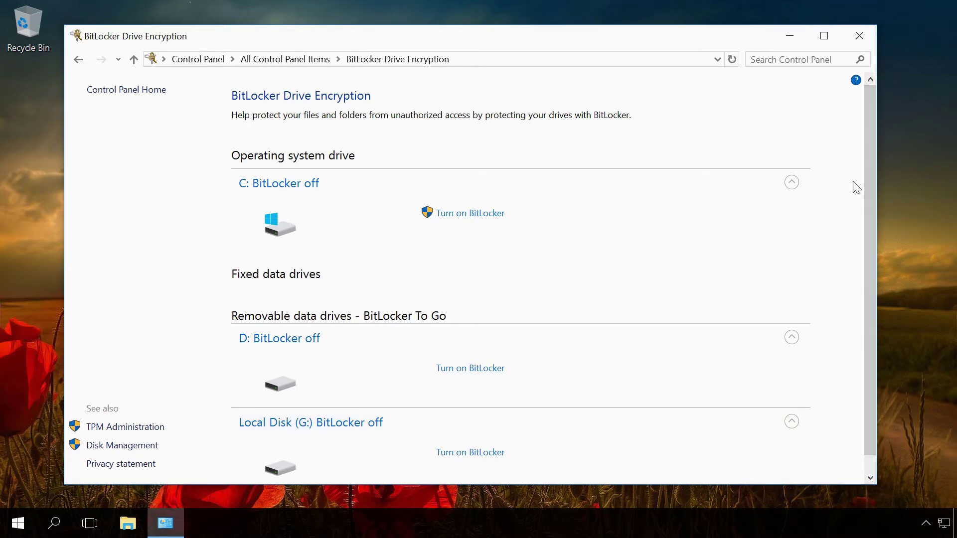
left_click_drag(869, 183, 870, 211)
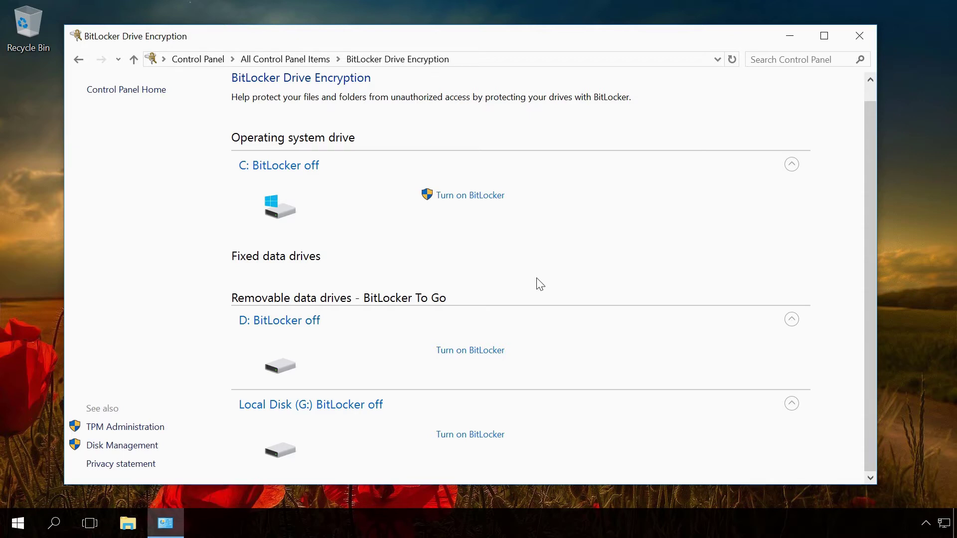
Step: Start turning on BitLocker for drive D: and select only a password as its unlock method
left_click(473, 351)
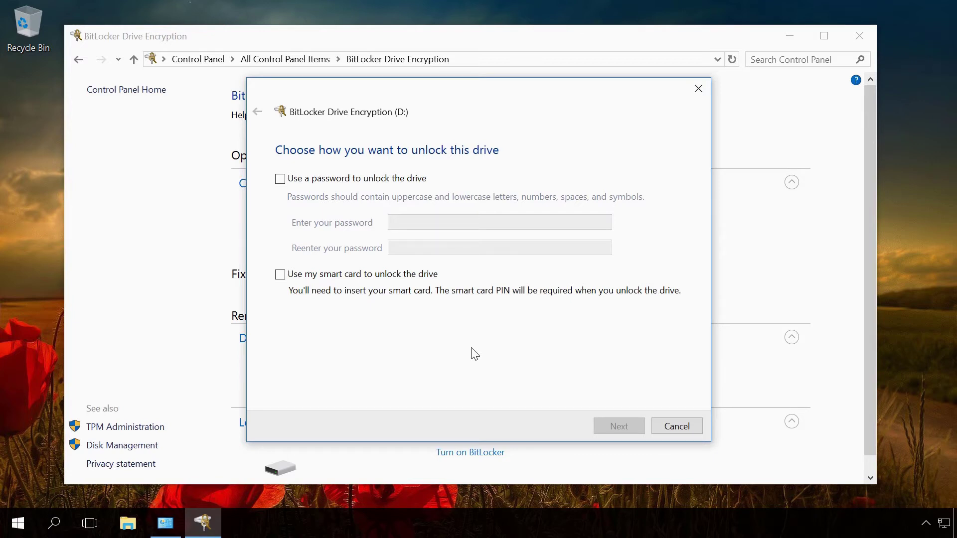
left_click(280, 275)
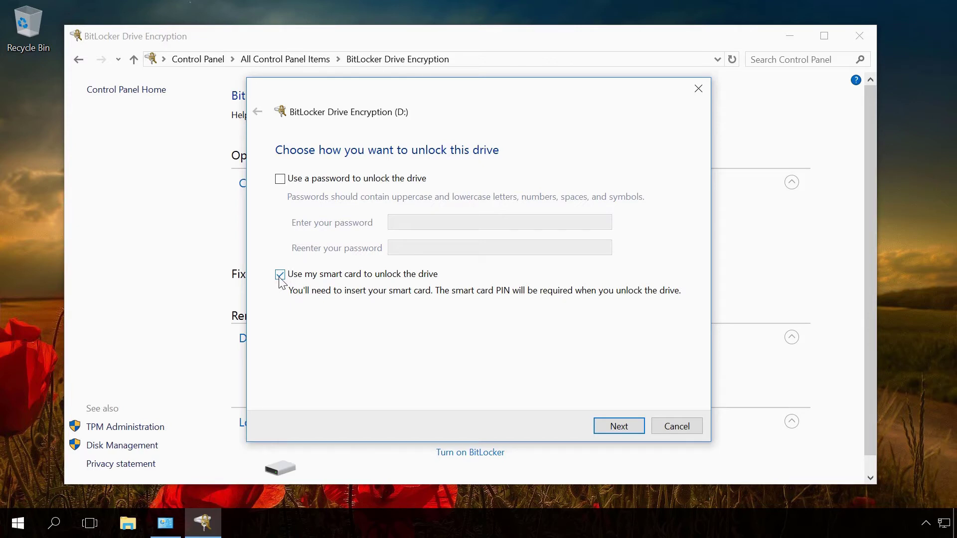
left_click(280, 278)
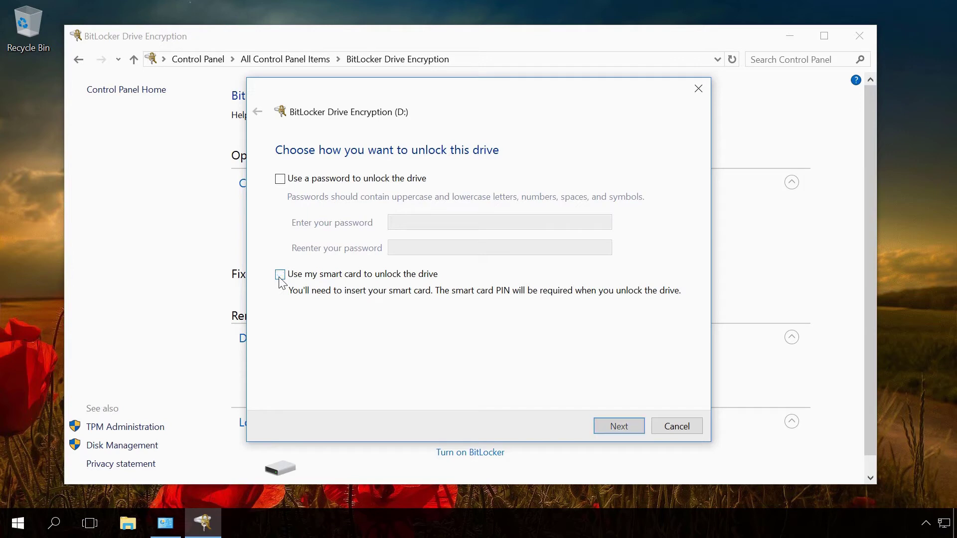
left_click(282, 179)
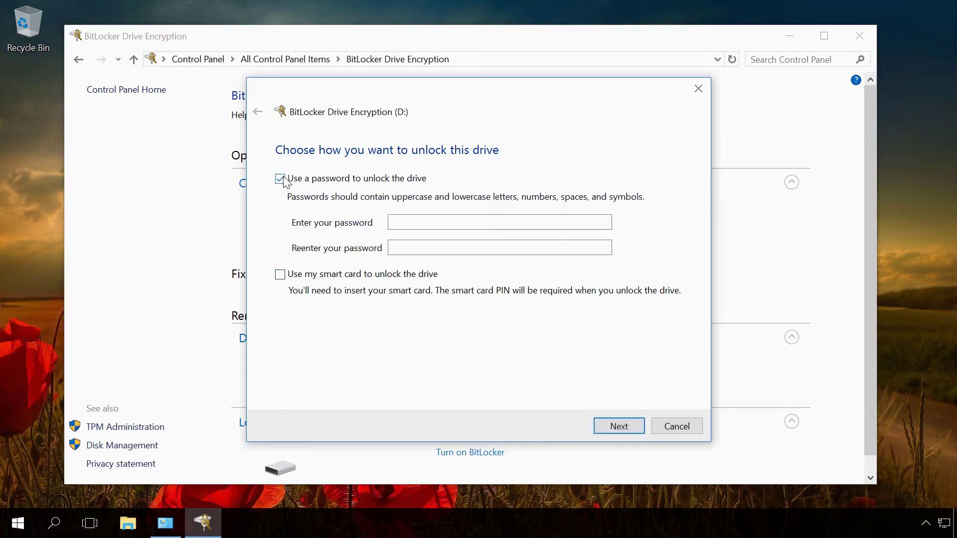
Step: Enter and re-enter the unlock password for drive D: and continue to the recovery key backup
left_click(413, 222)
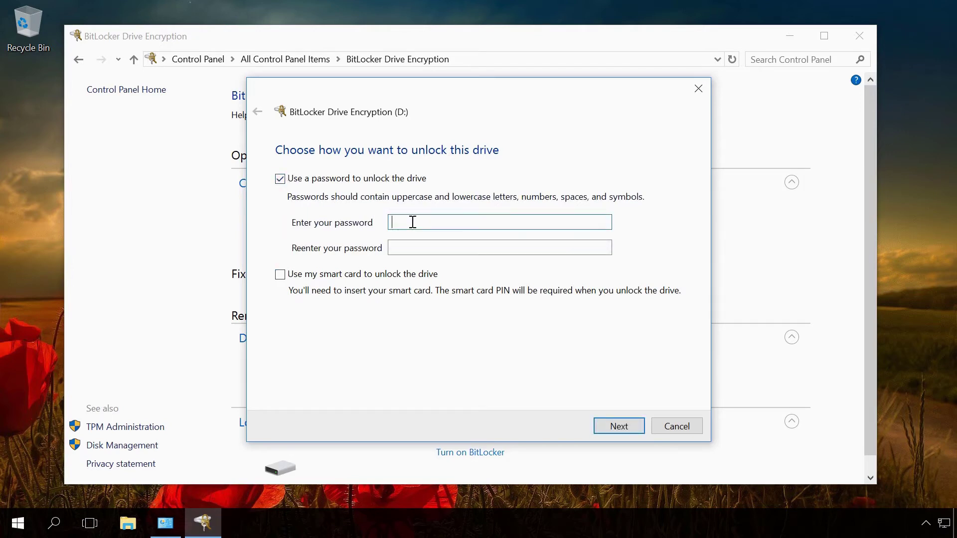
type("••••••••••••")
left_click(435, 248)
type("••••••••")
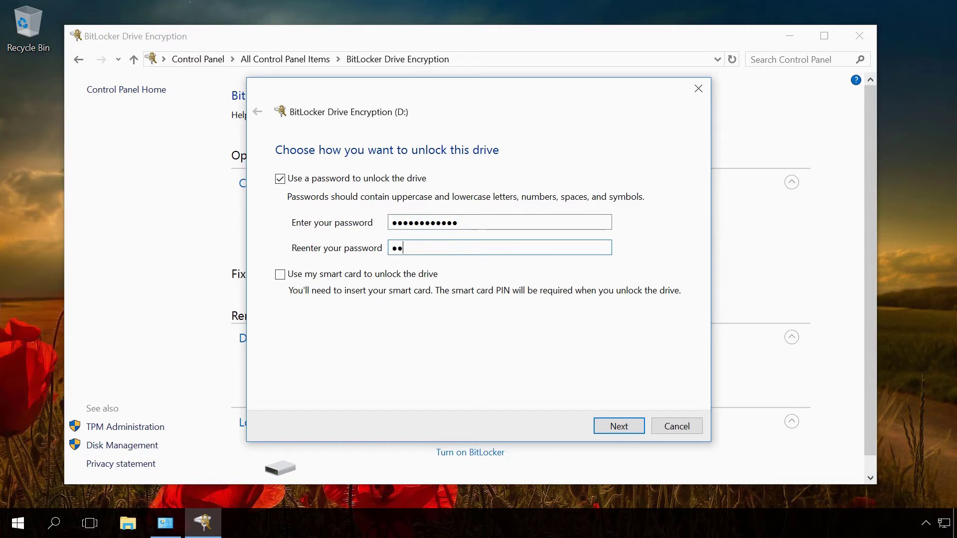
type("••••")
left_click(614, 427)
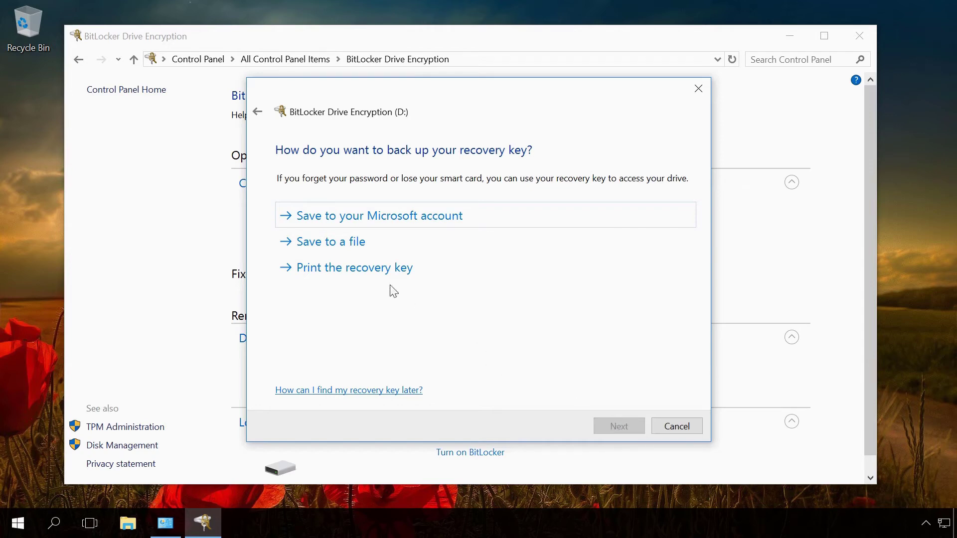
Step: Back up the recovery key by saving it to a text file on the Desktop under the suggested name
left_click(347, 248)
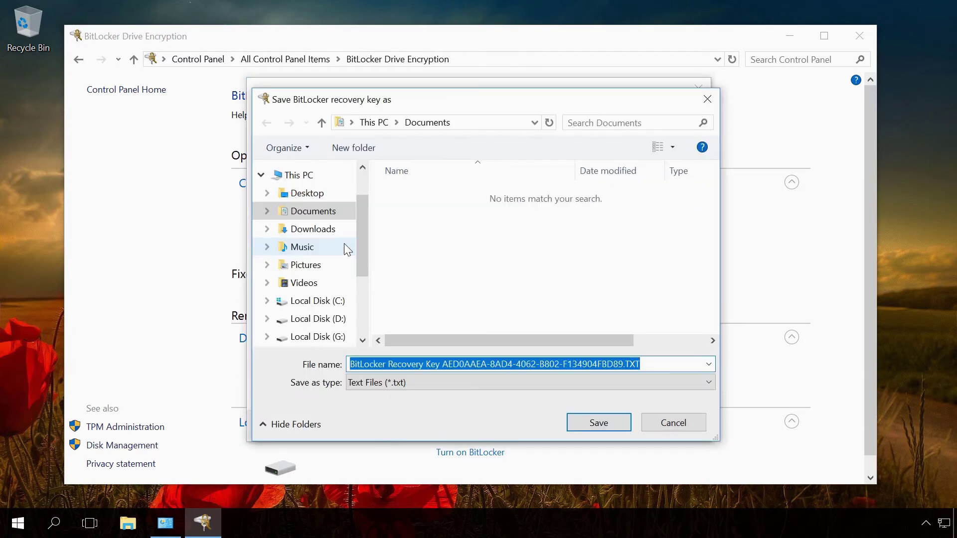
left_click(310, 196)
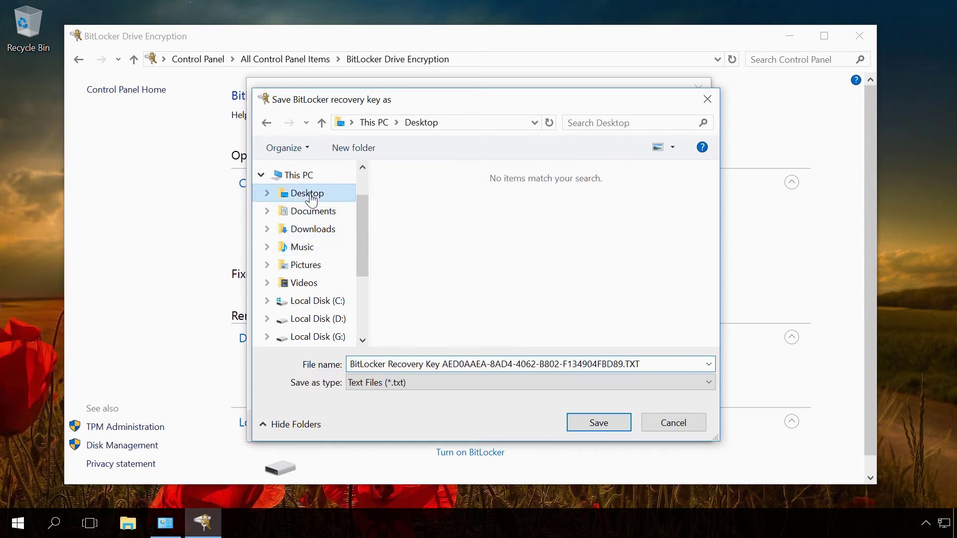
left_click(593, 428)
left_click(511, 285)
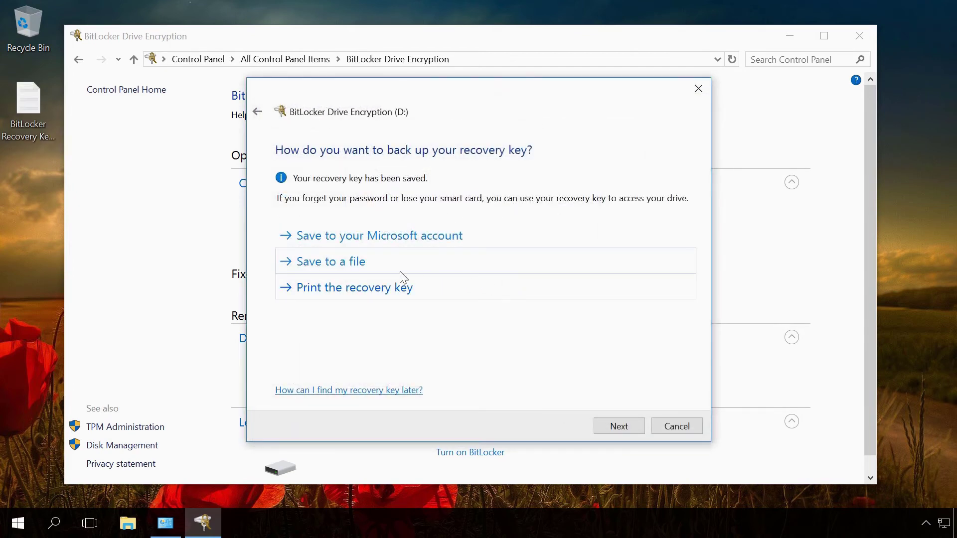
Step: Open the saved recovery key file from the desktop, examine the recovery key in it, and close the file
double_click(37, 122)
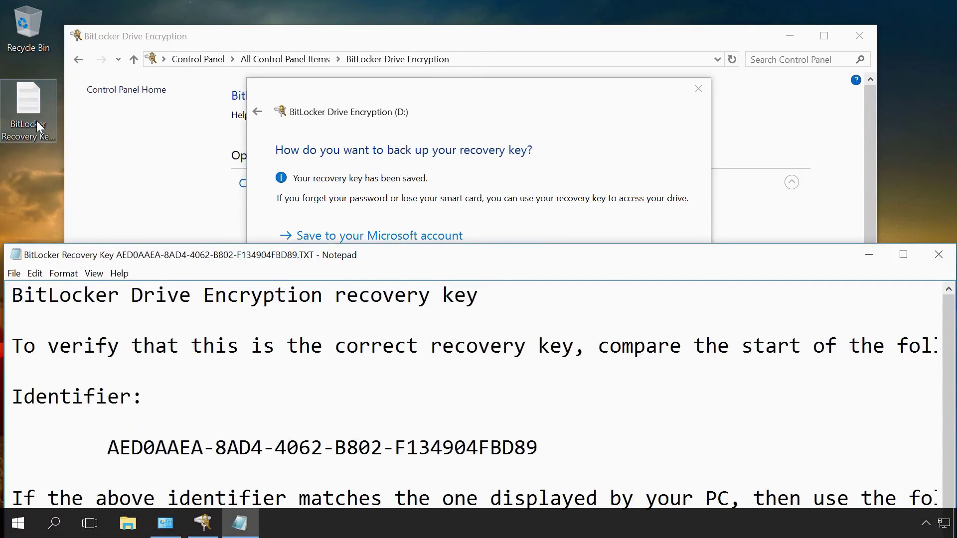
double_click(166, 256)
scroll(168, 253, "right", 2)
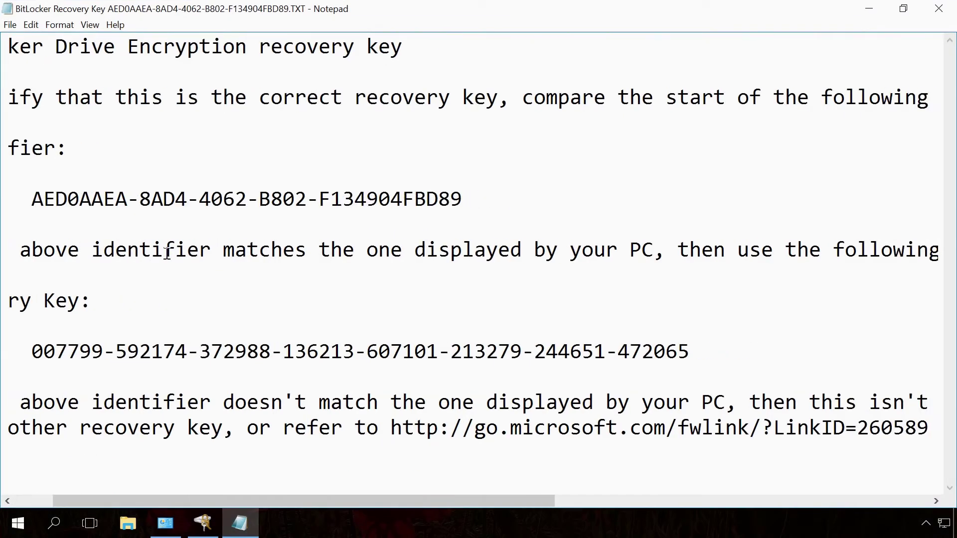
scroll(96, 335, "left", 2)
left_click_drag(104, 351, 762, 353)
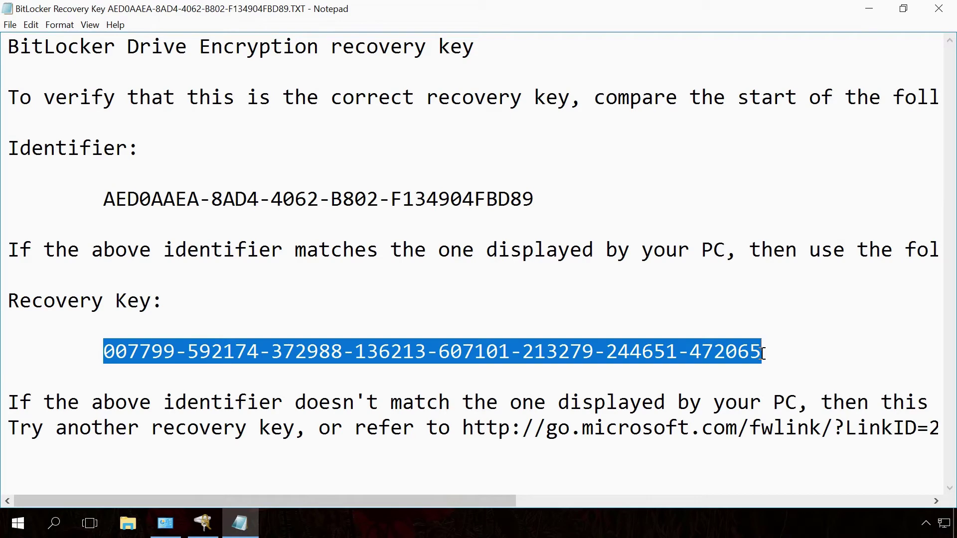
left_click(940, 11)
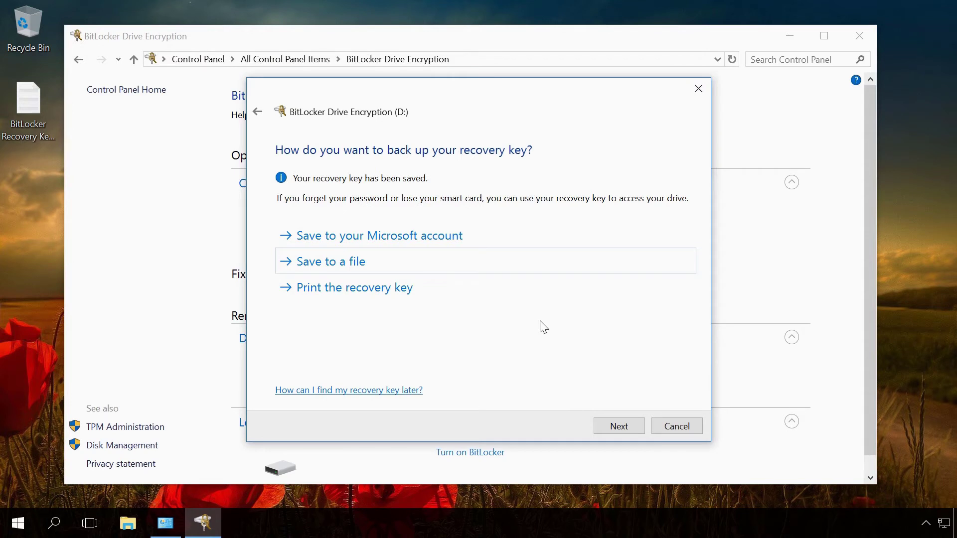
Step: Continue past the recovery key backup and choose to encrypt the entire drive
left_click(618, 429)
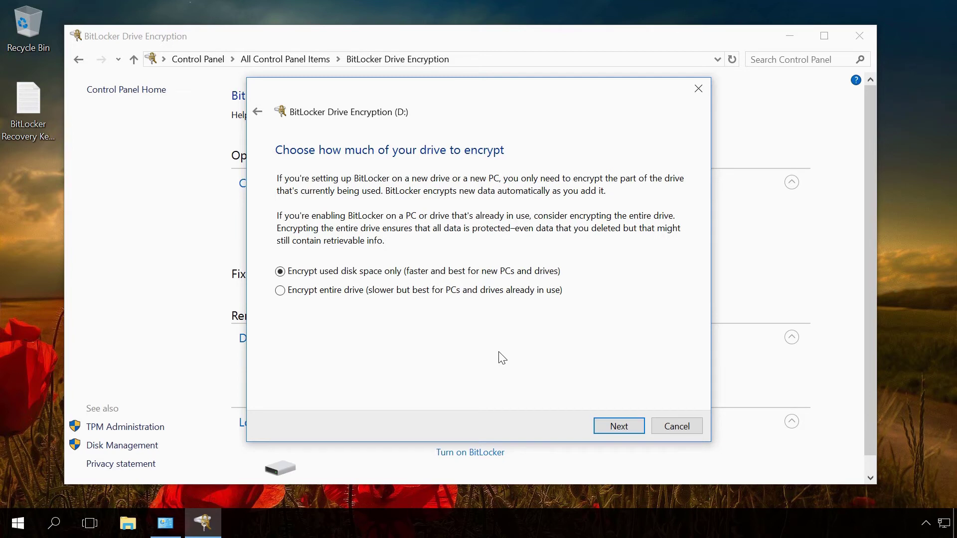
left_click(281, 271)
left_click(280, 290)
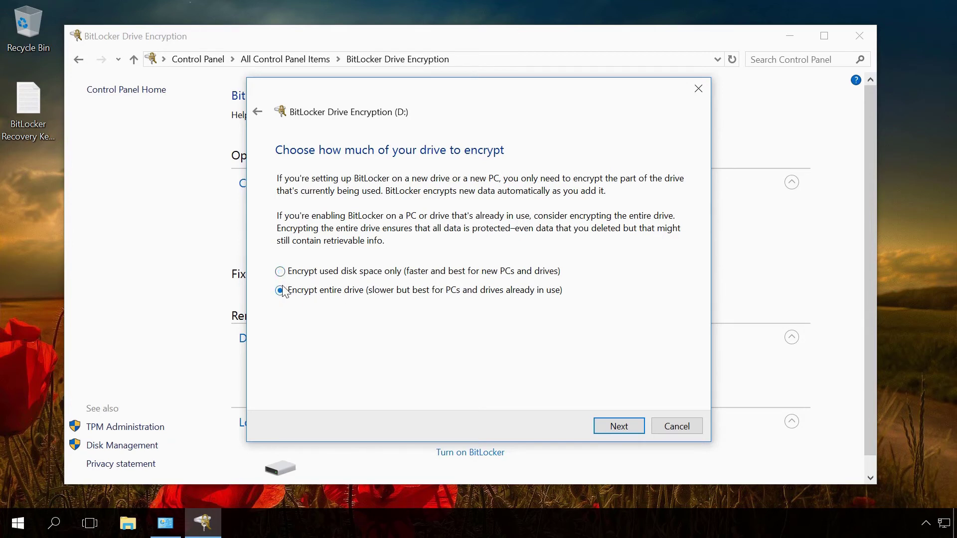
left_click(618, 429)
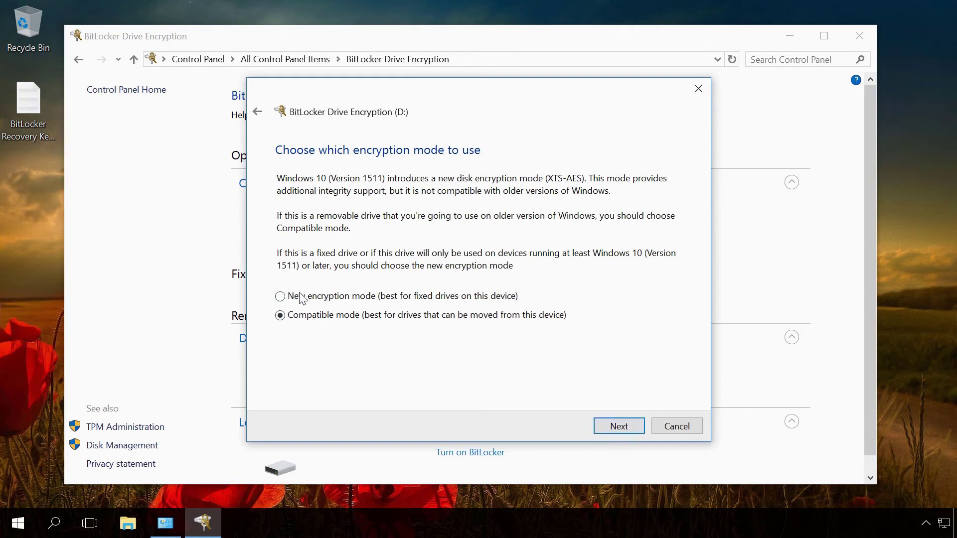
Step: Select the new encryption mode and start encrypting drive D:
left_click(280, 297)
left_click(620, 427)
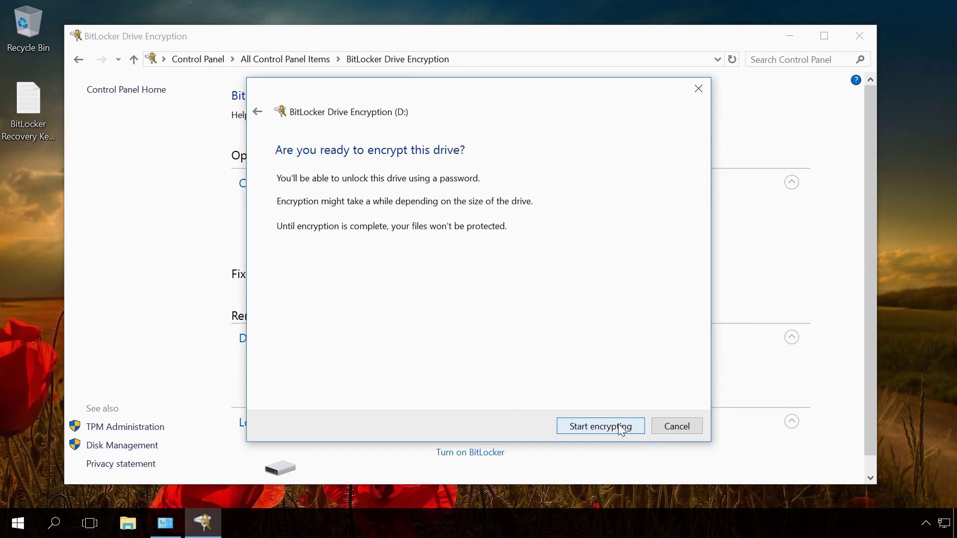
left_click(621, 428)
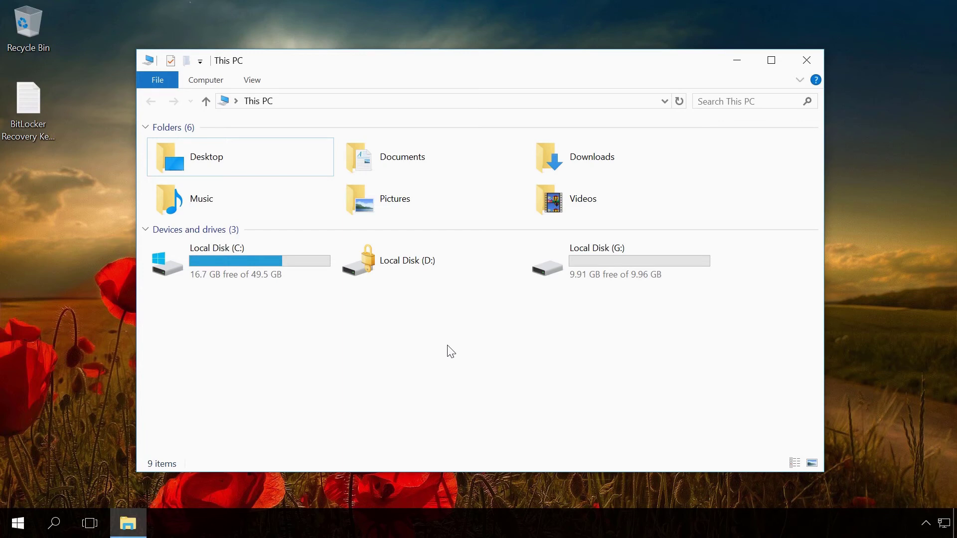
Step: Open the locked Local Disk (D:) to bring up its BitLocker unlock prompt
left_click(388, 265)
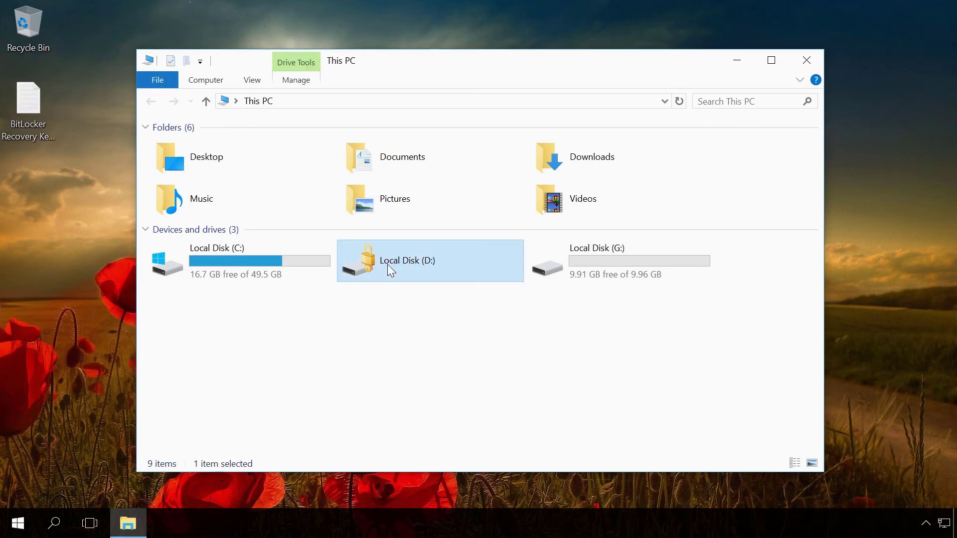
double_click(388, 265)
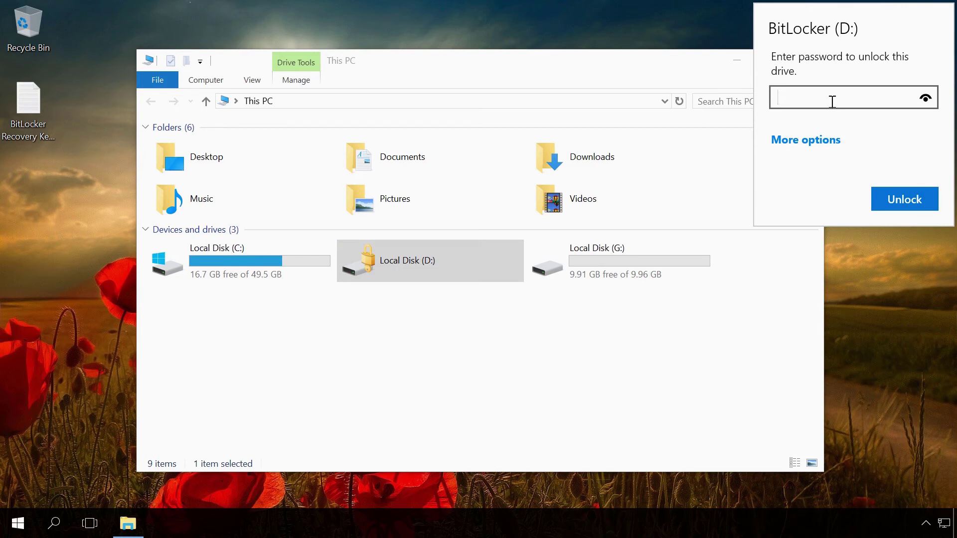
Step: Review the extra unlock options for drive D:, including recovery key entry and automatic unlocking on this PC
left_click(809, 140)
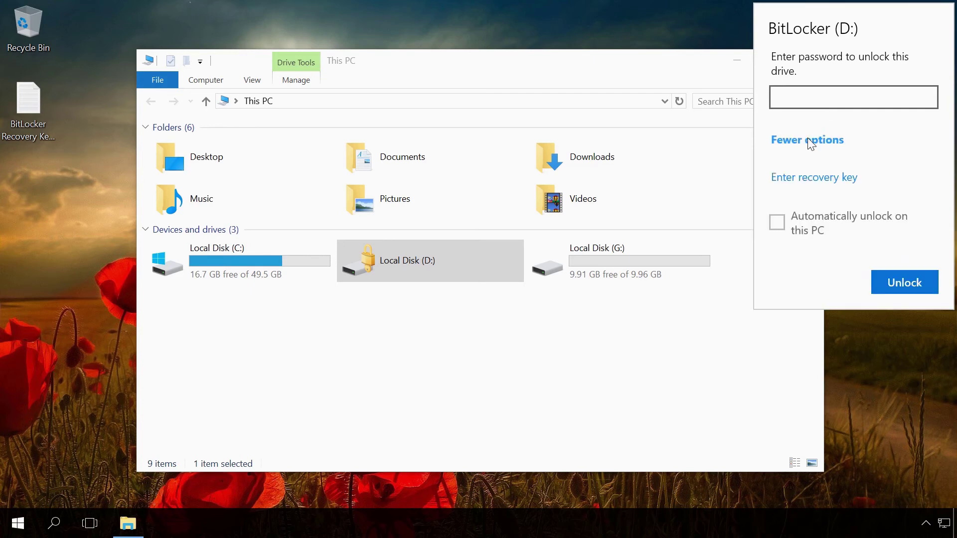
left_click(807, 178)
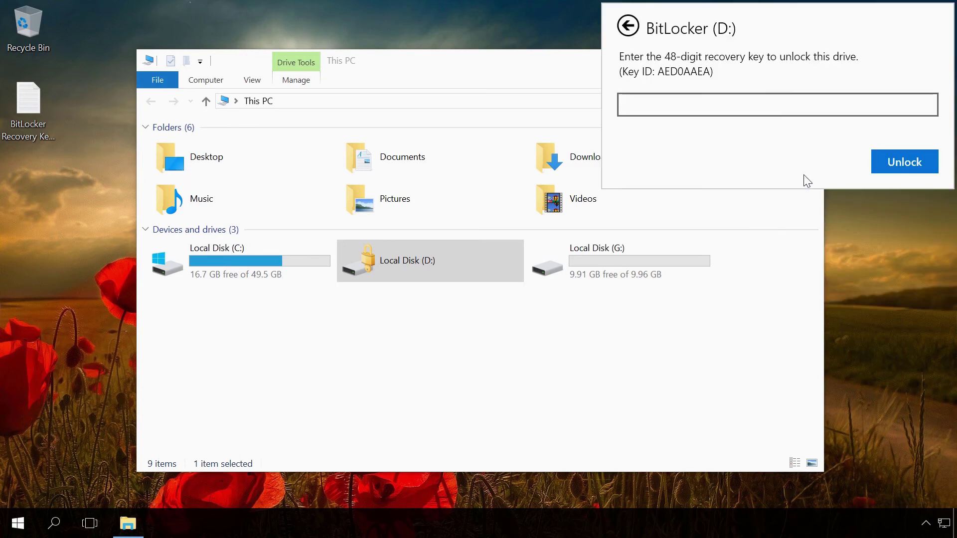
left_click(629, 29)
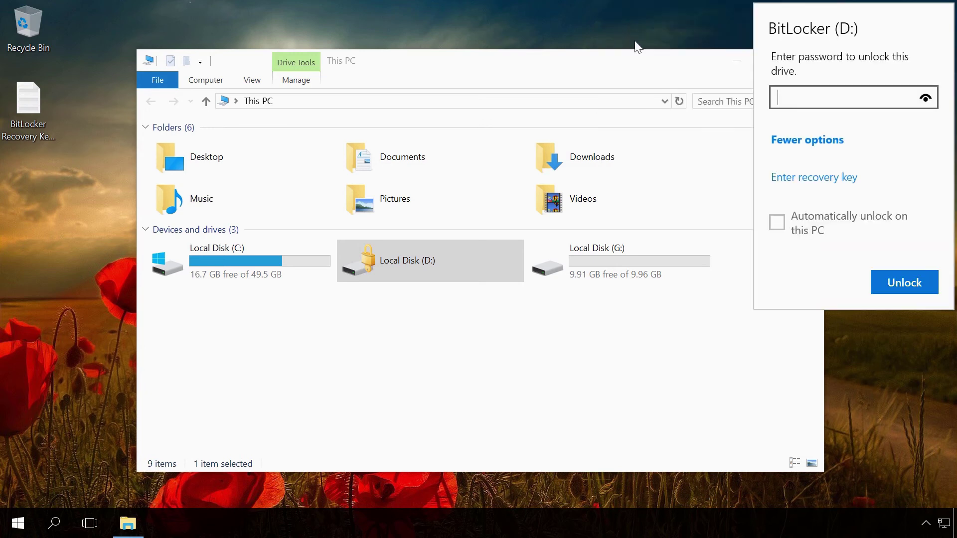
left_click(778, 223)
left_click(778, 224)
left_click(802, 142)
Step: Unlock drive D: by entering its BitLocker password, and open the unlocked drive from This PC
left_click(795, 96)
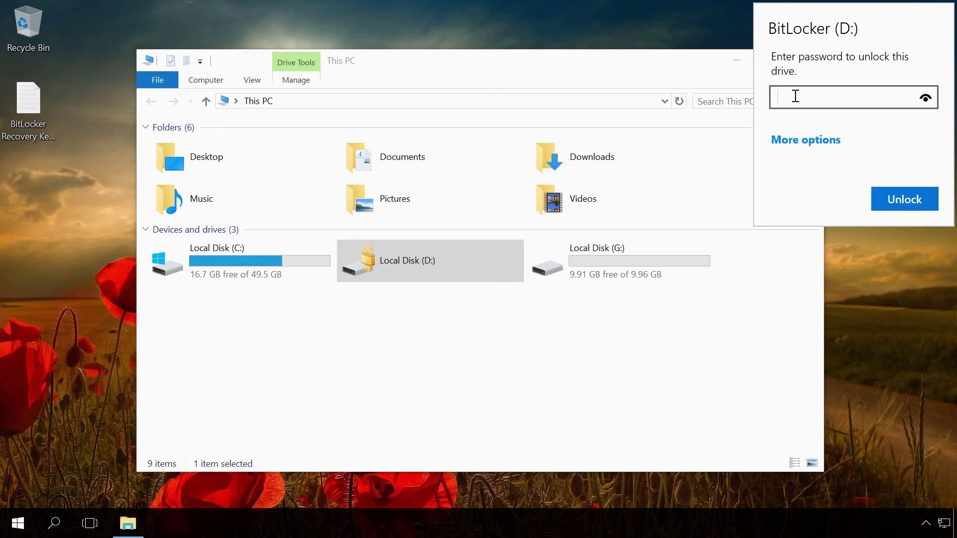
type("••••••••••••")
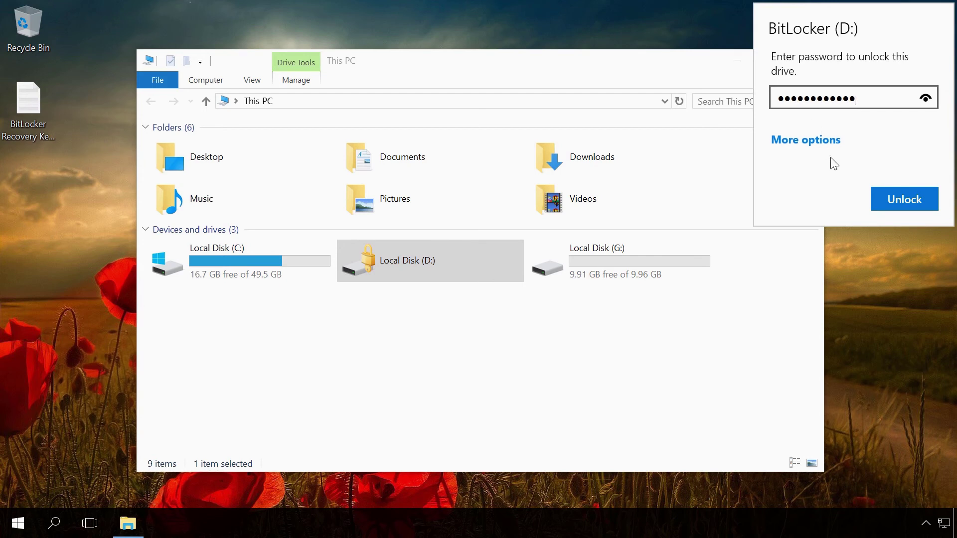
left_click(888, 197)
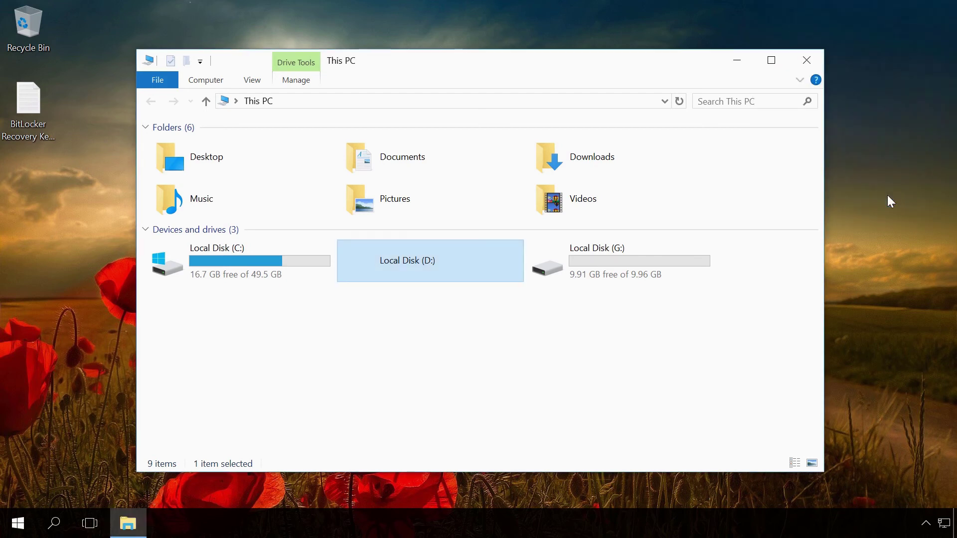
double_click(418, 267)
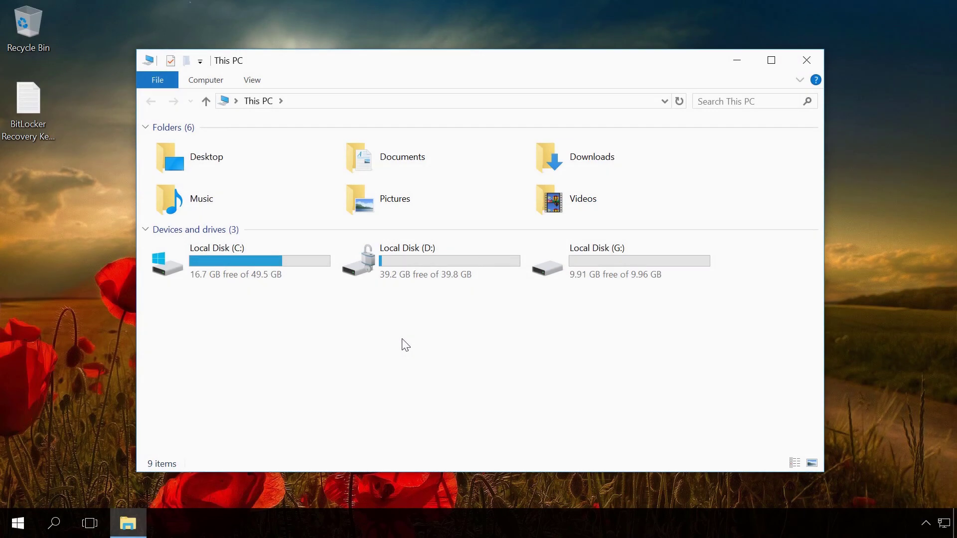
Step: Open the BitLocker management options for the unlocked Local Disk (D:)
left_click(431, 258)
right_click(434, 264)
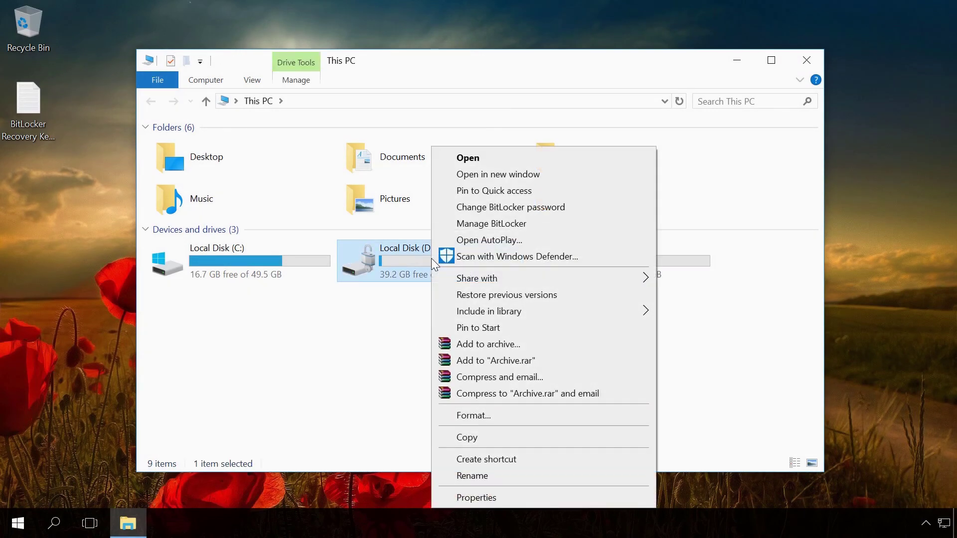
left_click(480, 224)
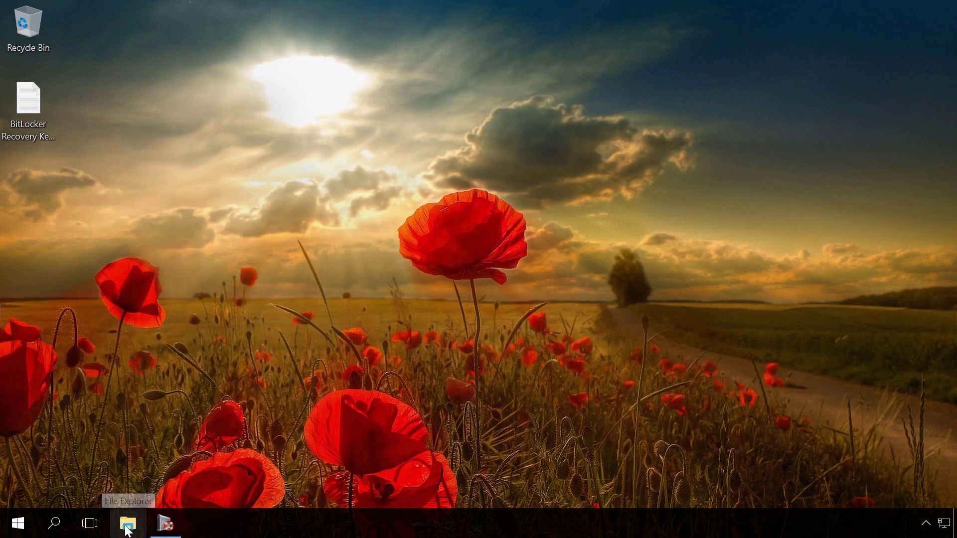
Step: Turn off BitLocker for Local Disk (D:) in its BitLocker management settings, decrypting the drive, and close the settings
left_click(127, 531)
left_click(414, 265)
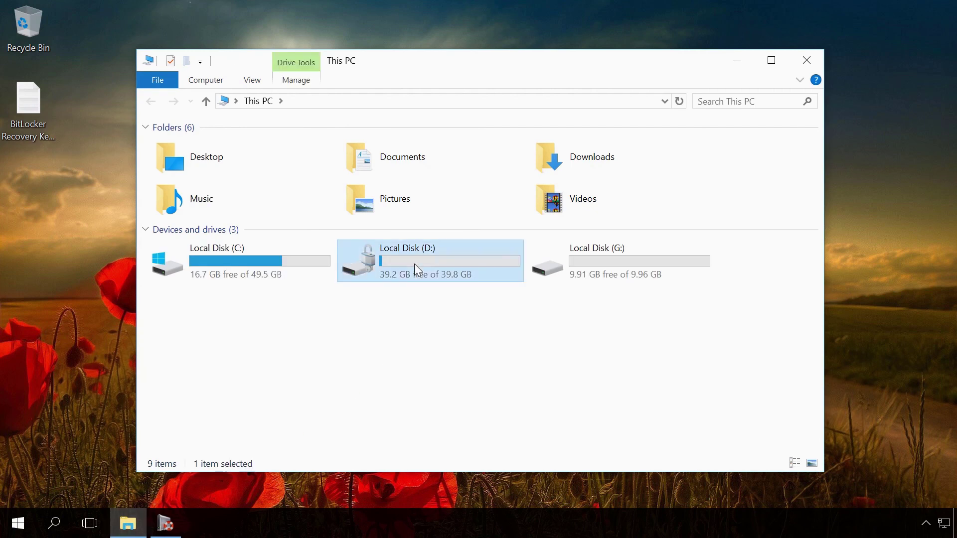
right_click(415, 264)
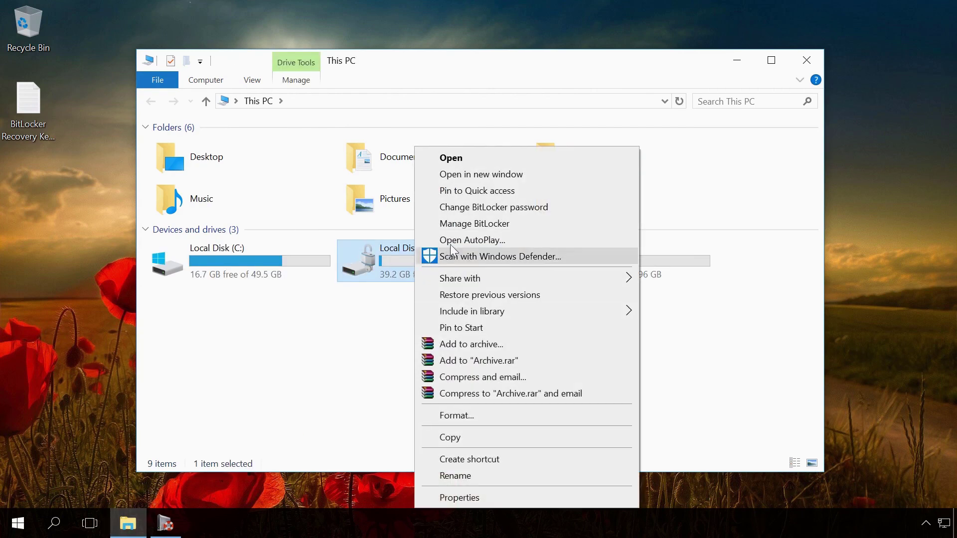
left_click(455, 224)
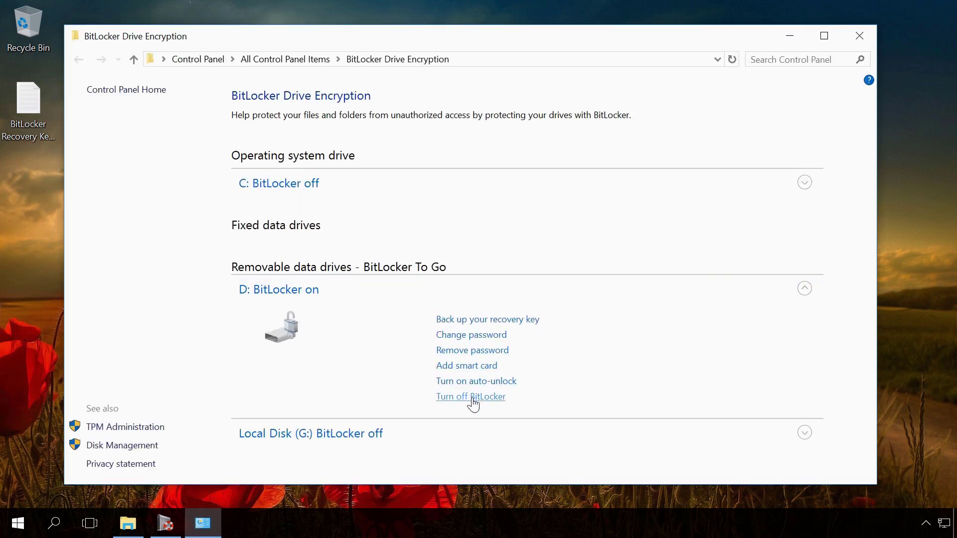
left_click(472, 399)
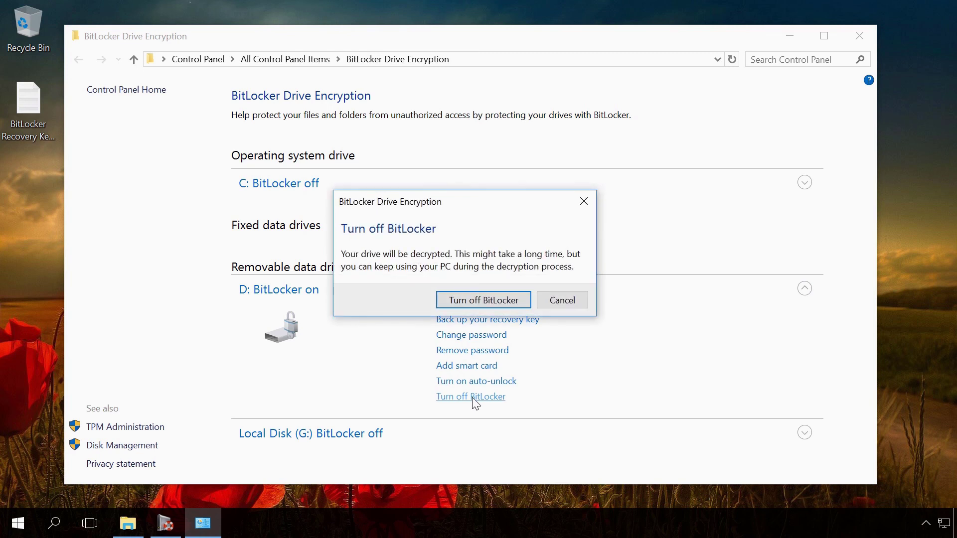
left_click(492, 301)
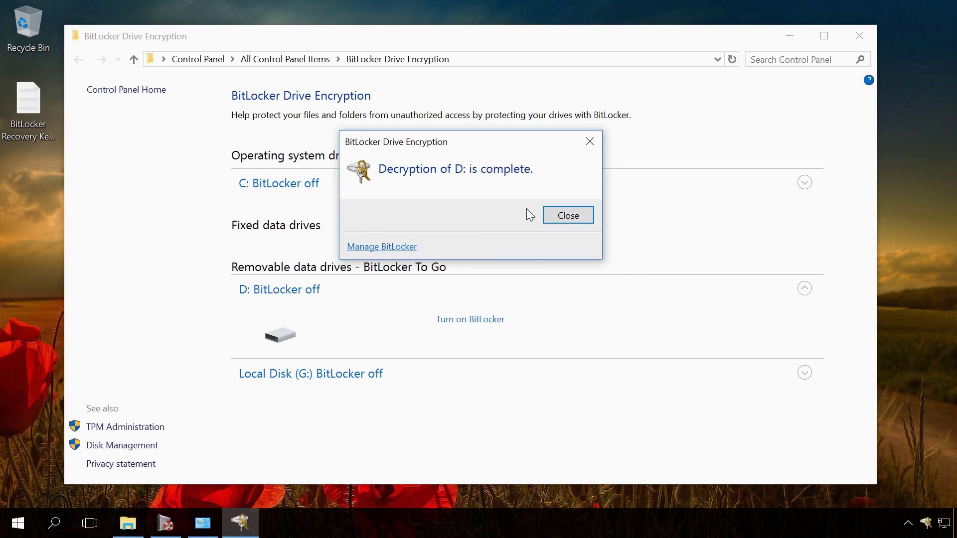
left_click(561, 217)
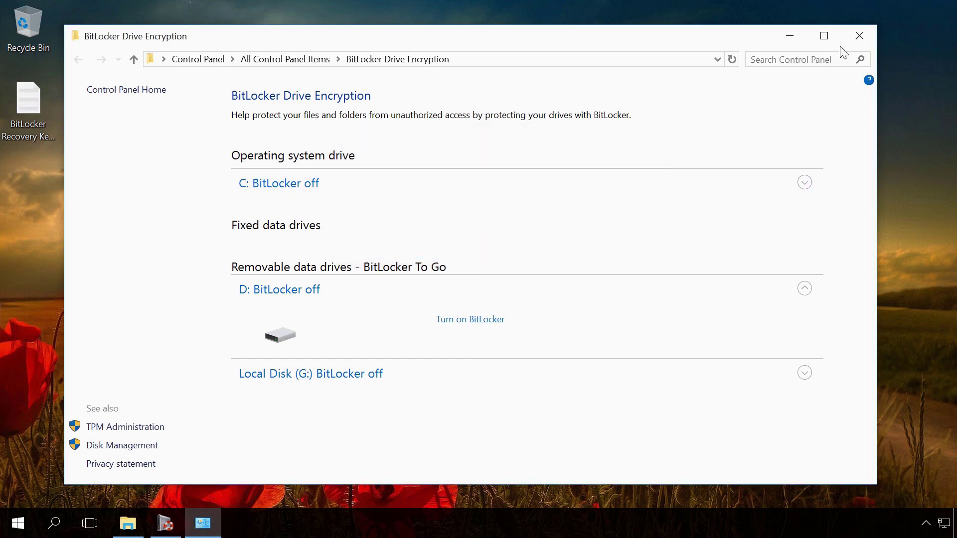
left_click(859, 36)
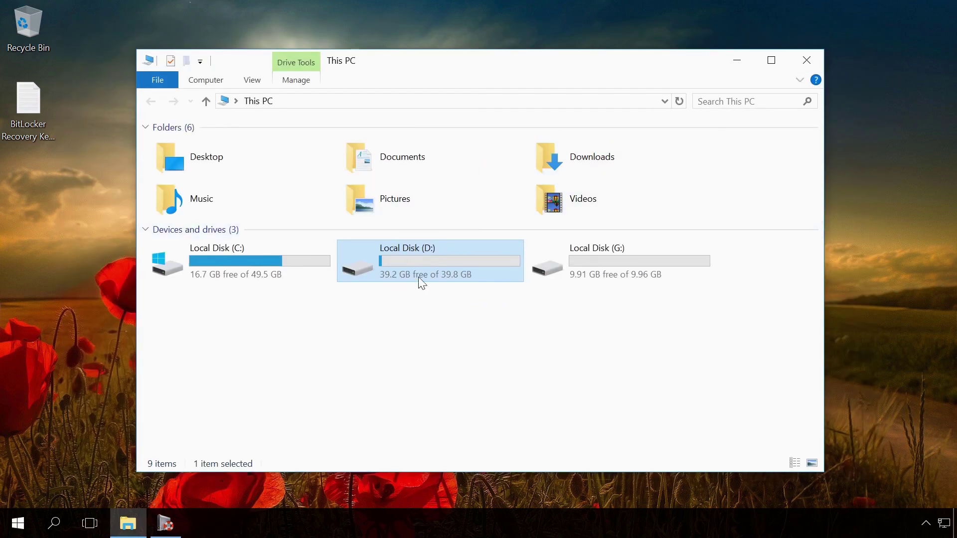
Step: Open Local Disk (D:) to check that its files are accessible without a password, and return to This PC
double_click(404, 262)
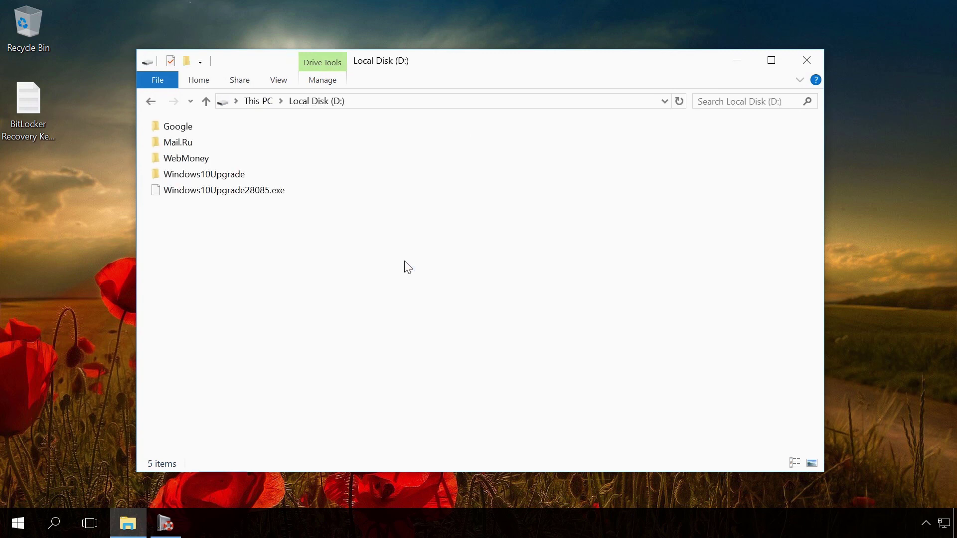
left_click(150, 102)
left_click(406, 336)
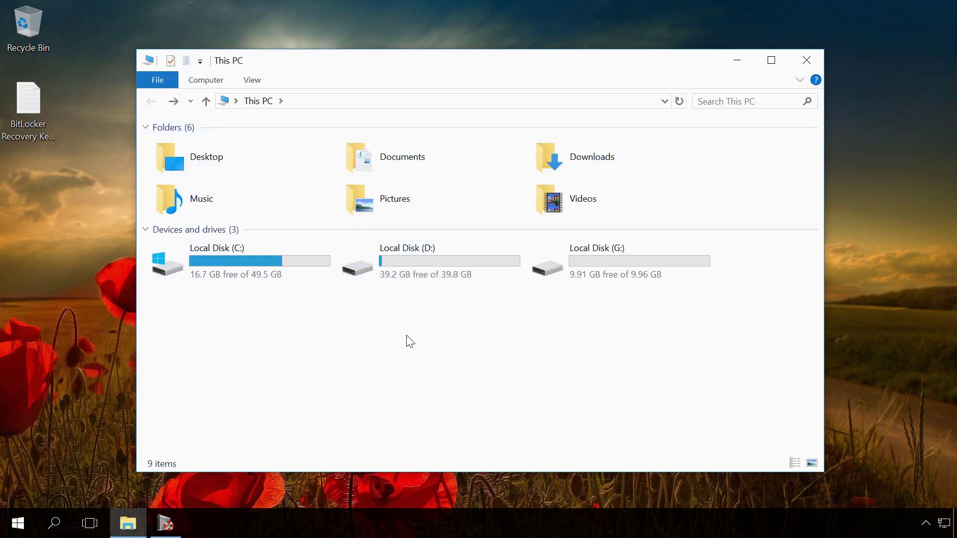